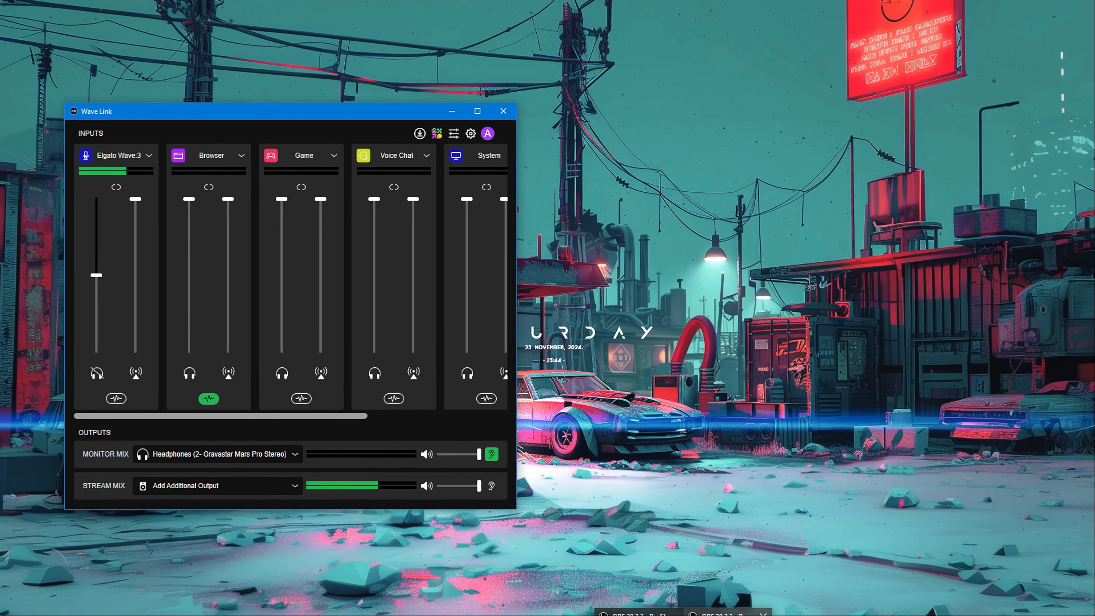
Bring up the OBS window beside Wave Link and open the Elgato Wave:3 input's device settings
{"action": "left_click", "coordinate": [690, 613]}
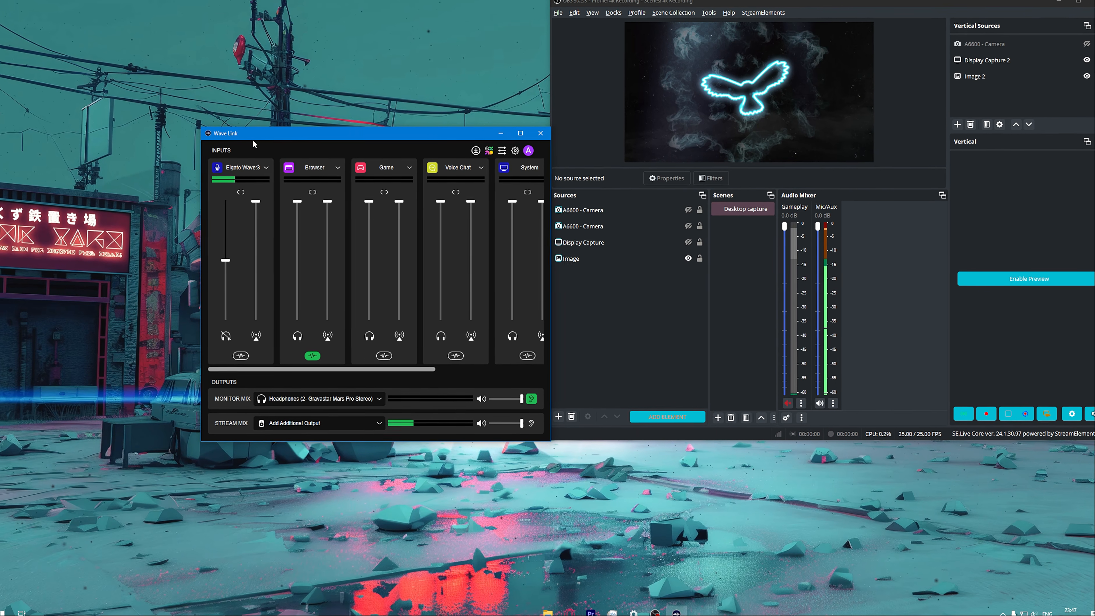
{"action": "left_click", "coordinate": [262, 164]}
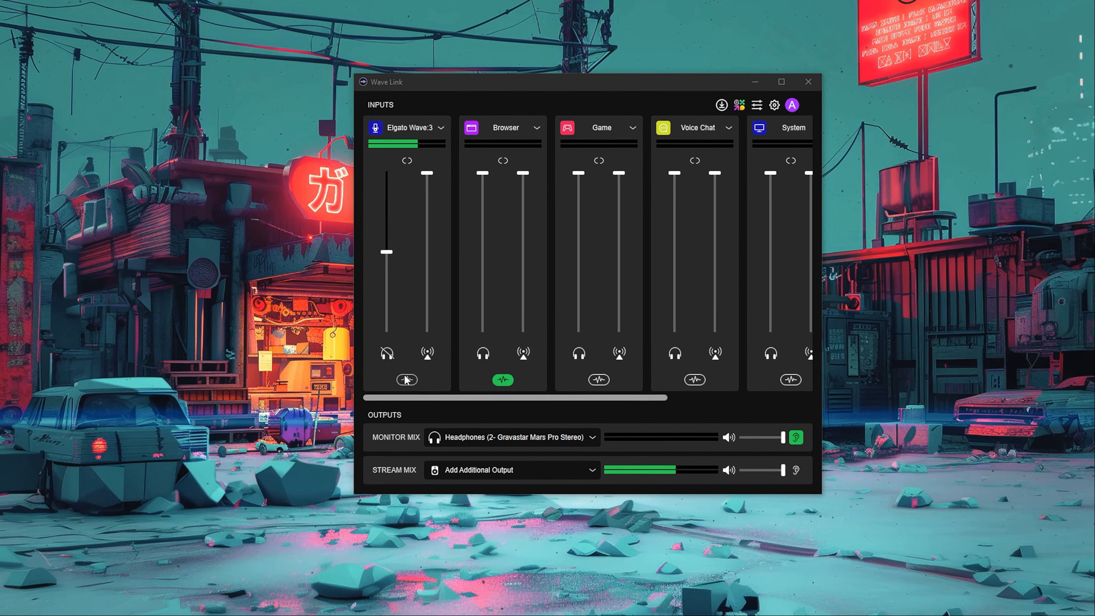
Try to add the NVIDIA Broadcast Noise Removal effect to the Elgato Wave:3 input
{"action": "left_click", "coordinate": [412, 377]}
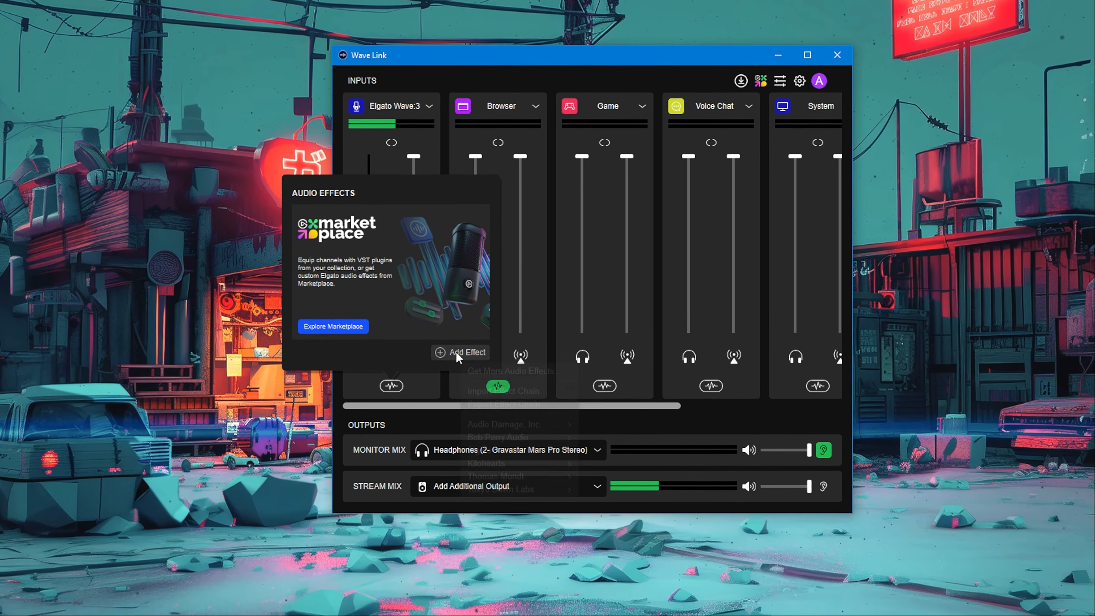
{"action": "left_click", "coordinate": [455, 352]}
{"action": "mouse_move", "coordinate": [499, 447]}
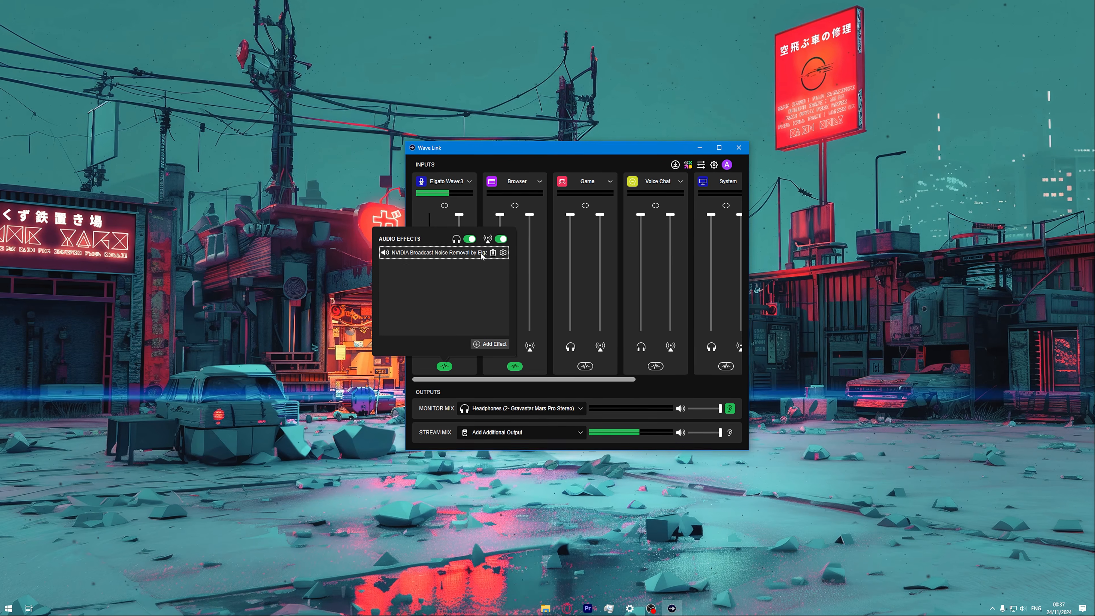
{"action": "left_click", "coordinate": [440, 249]}
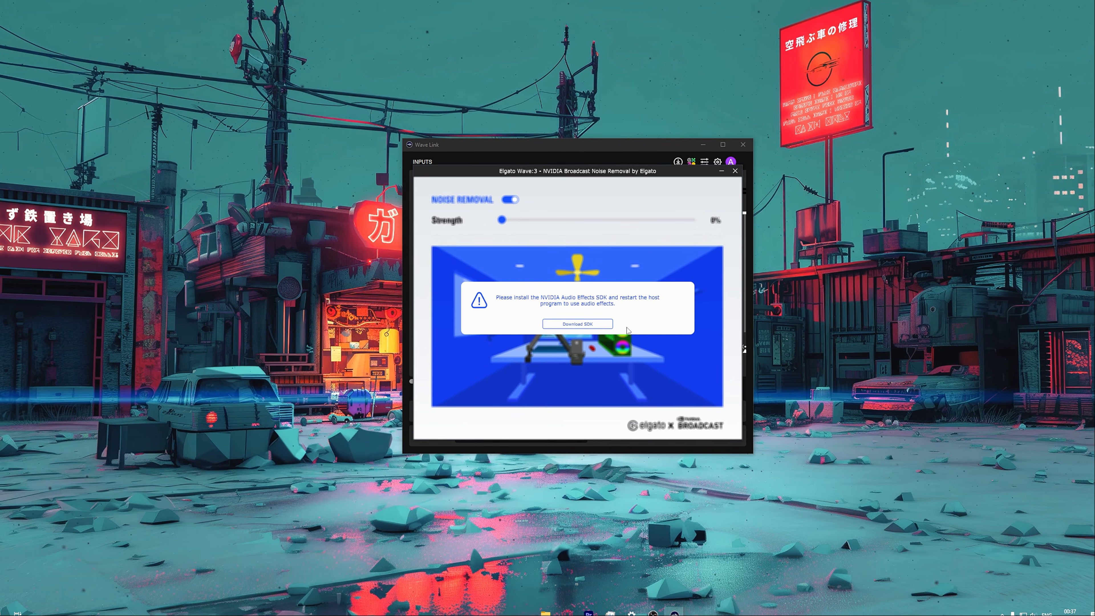
{"action": "left_click", "coordinate": [738, 169]}
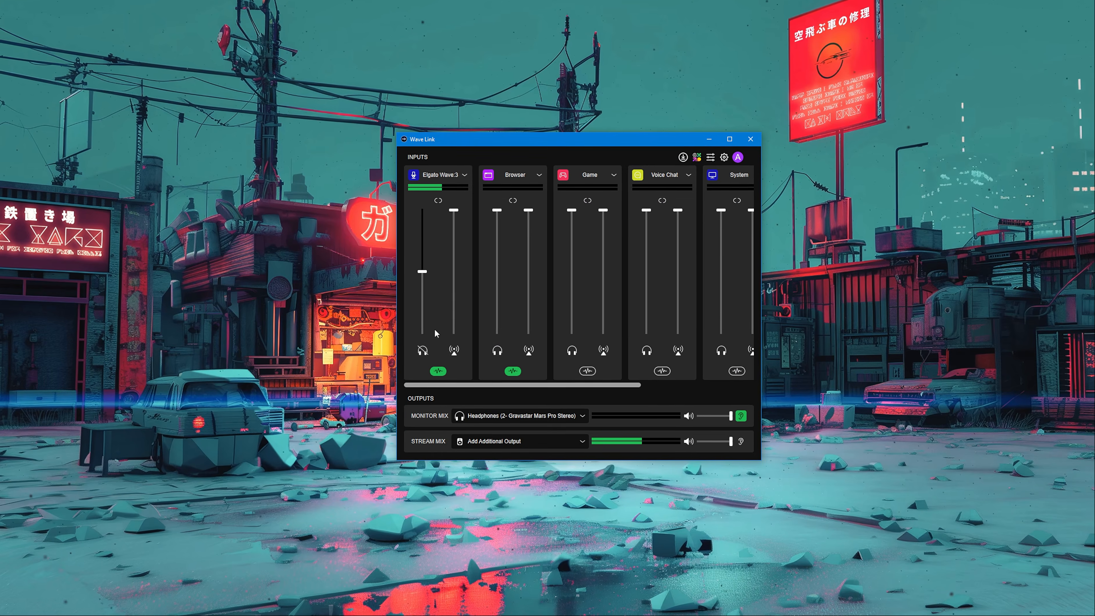
Add the Elgato Noise Removal effect to the Elgato Wave:3 input and open its advanced settings
{"action": "left_click", "coordinate": [441, 371]}
{"action": "left_click", "coordinate": [486, 349]}
{"action": "mouse_move", "coordinate": [544, 420]}
{"action": "left_click", "coordinate": [604, 446]}
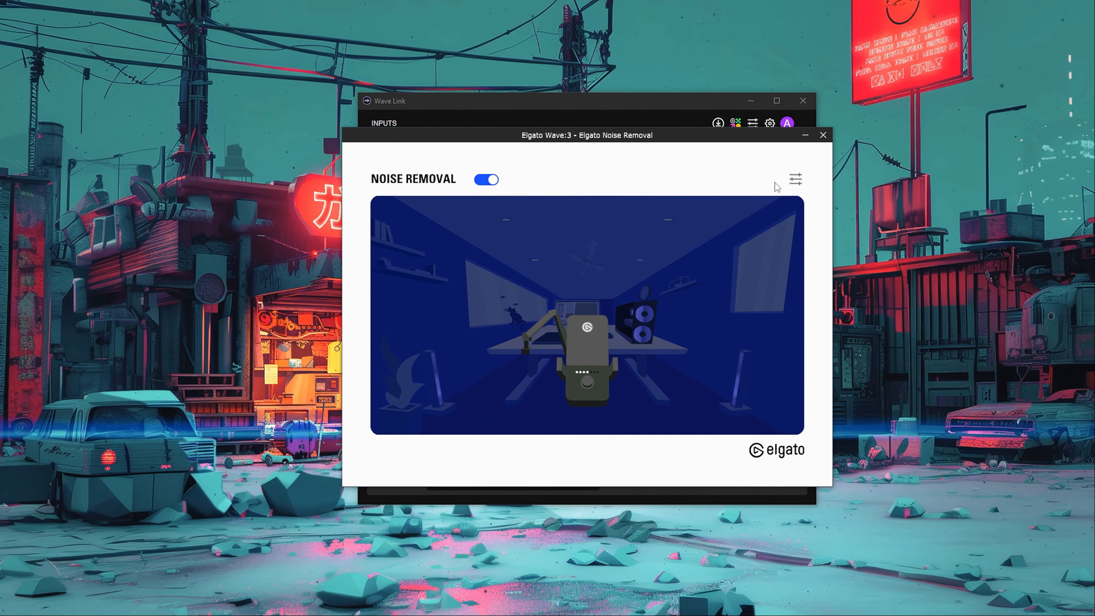
{"action": "left_click", "coordinate": [808, 177]}
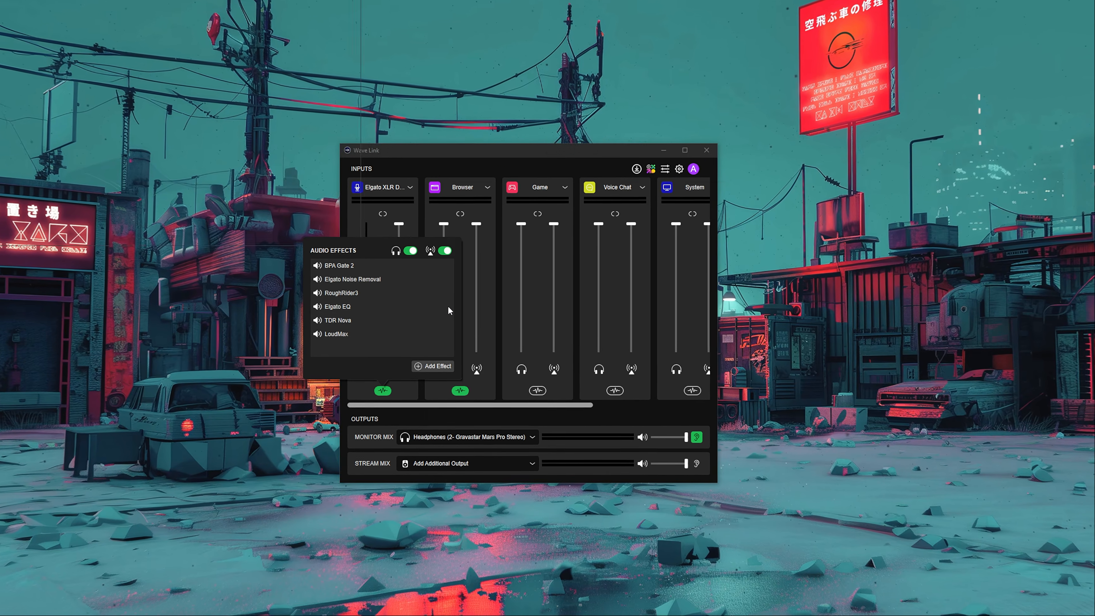
Find the Elgato Equalizer among the Marketplace's audio effects and open its product page
{"action": "left_click", "coordinate": [443, 306]}
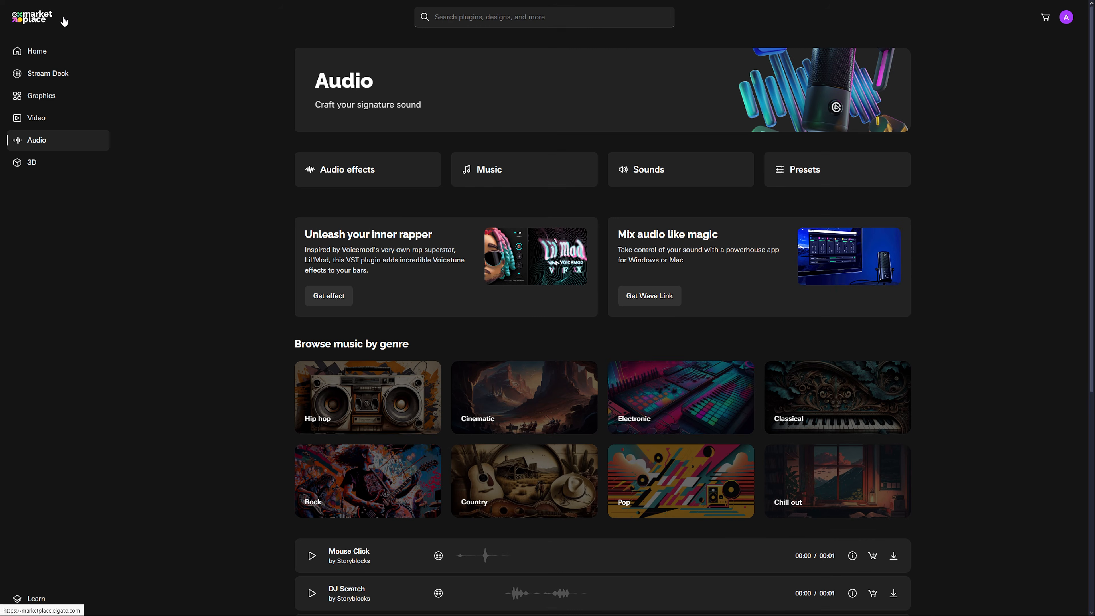
{"action": "left_click", "coordinate": [350, 174]}
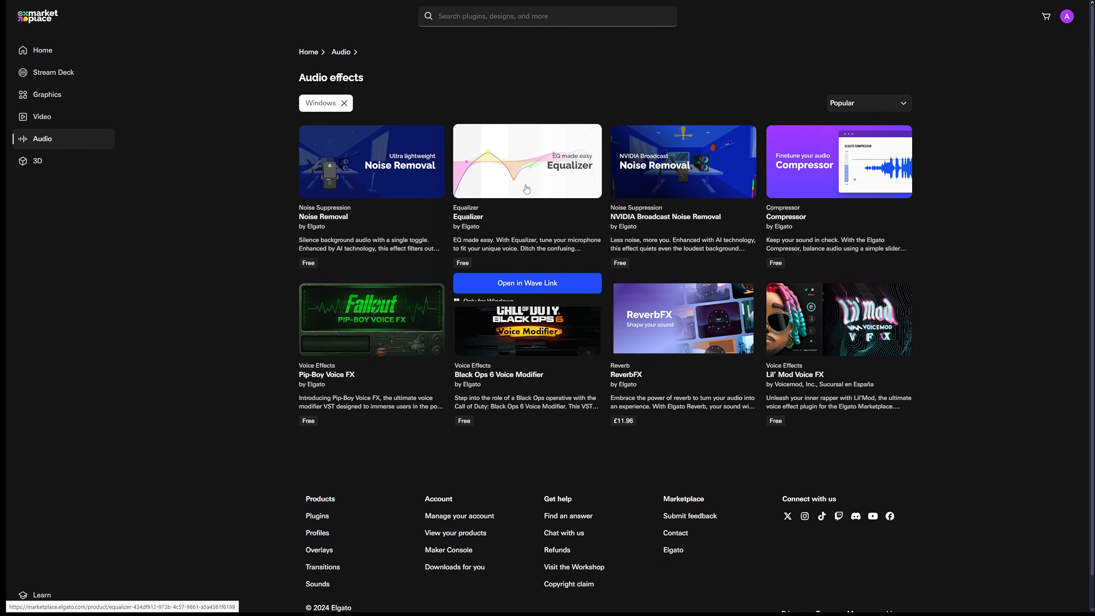
{"action": "left_click", "coordinate": [530, 162]}
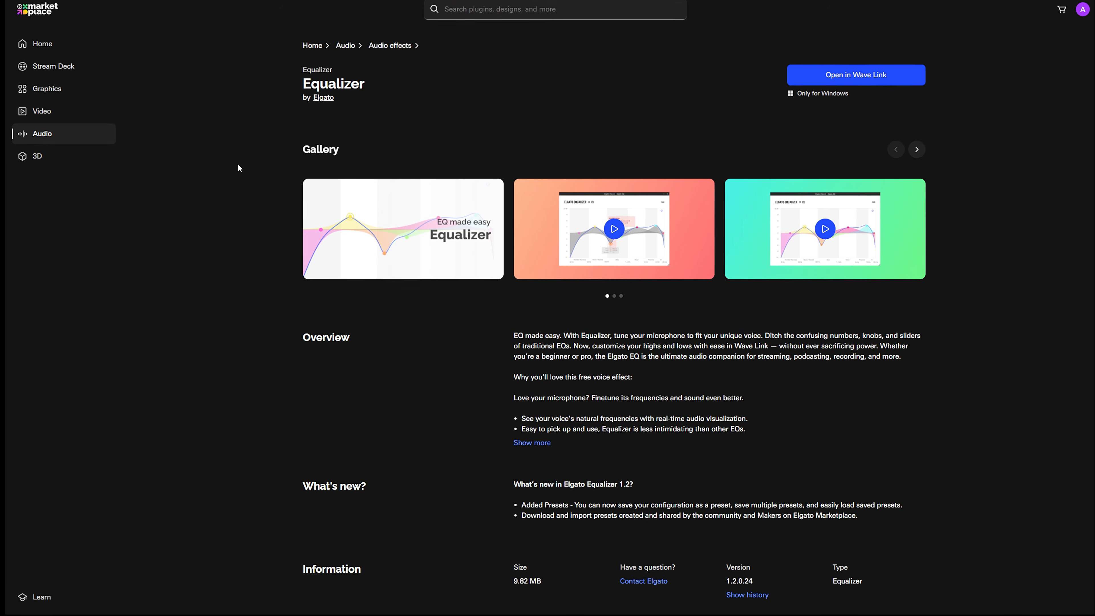
Browse the Marketplace's audio presets for equalizer profiles suited to different microphones and voices
{"action": "left_click", "coordinate": [27, 136]}
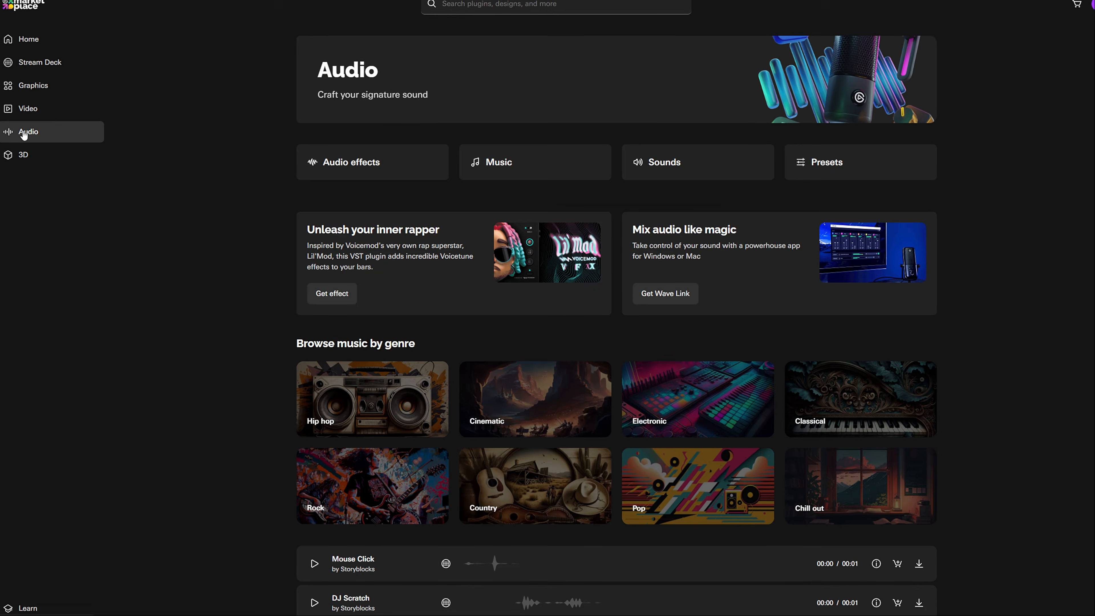
{"action": "left_click", "coordinate": [848, 169]}
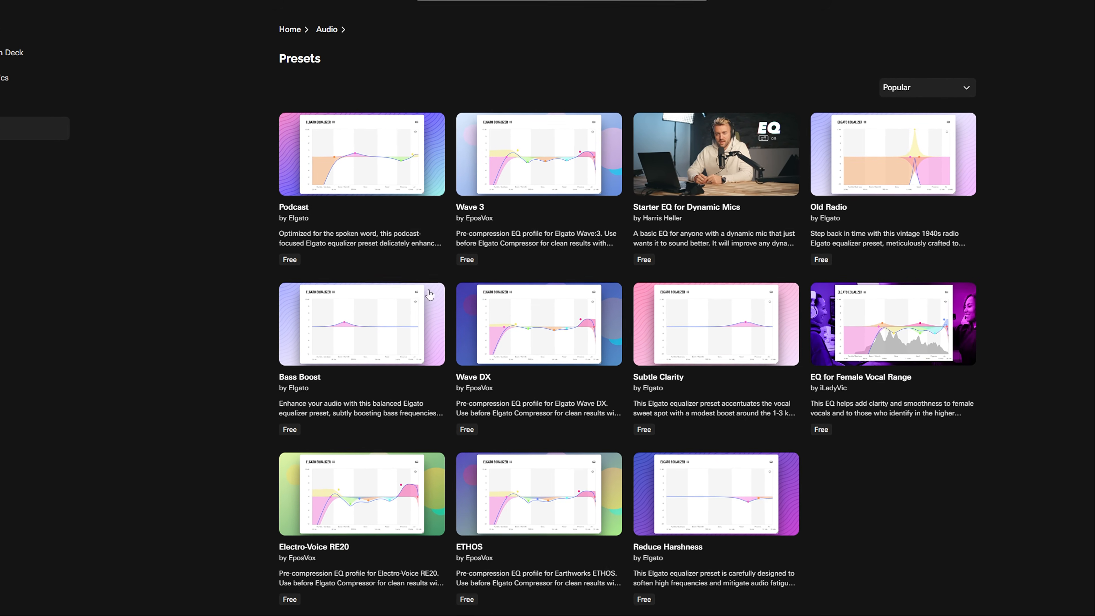
{"action": "mouse_move", "coordinate": [541, 148]}
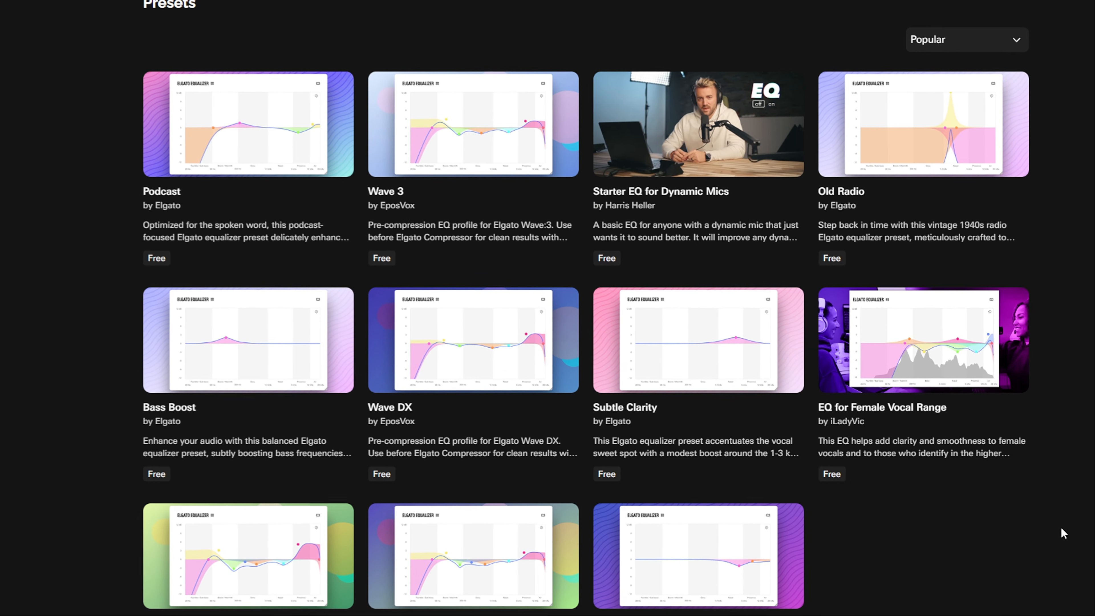
{"action": "mouse_move", "coordinate": [811, 430]}
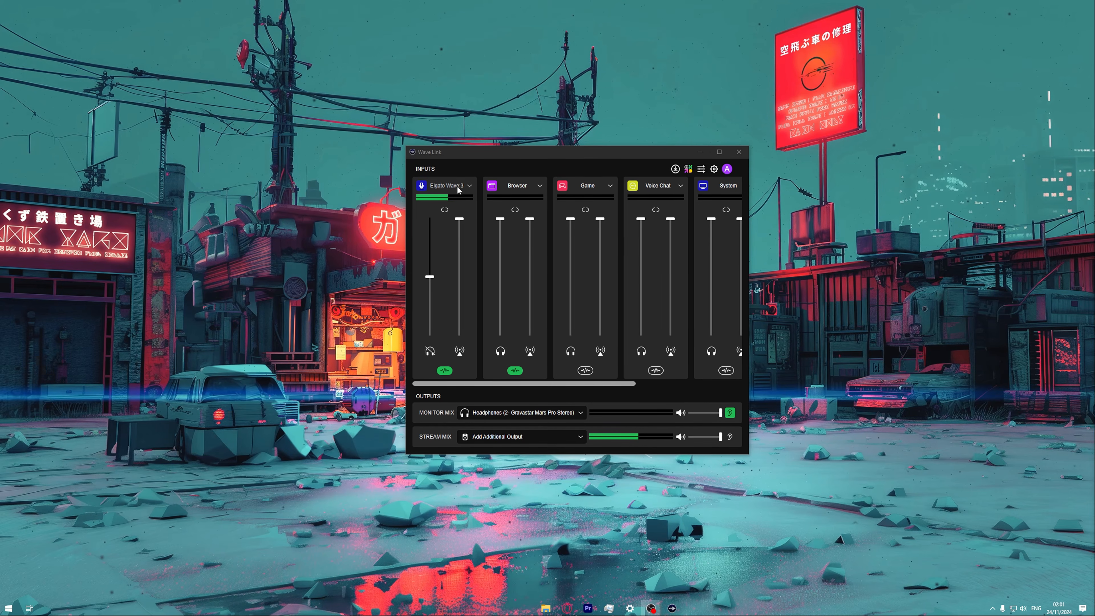
Add the Elgato EQ effect to the Elgato Wave:3 input and load its EposVox Wave:3 preset
{"action": "left_click", "coordinate": [445, 370]}
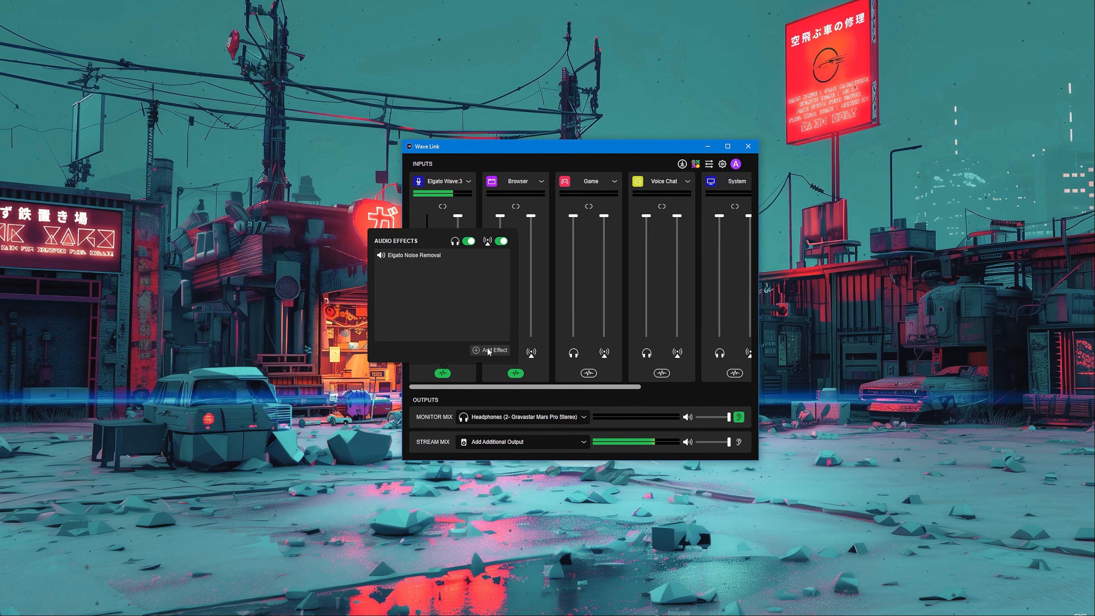
{"action": "left_click", "coordinate": [489, 351]}
{"action": "mouse_move", "coordinate": [513, 419]}
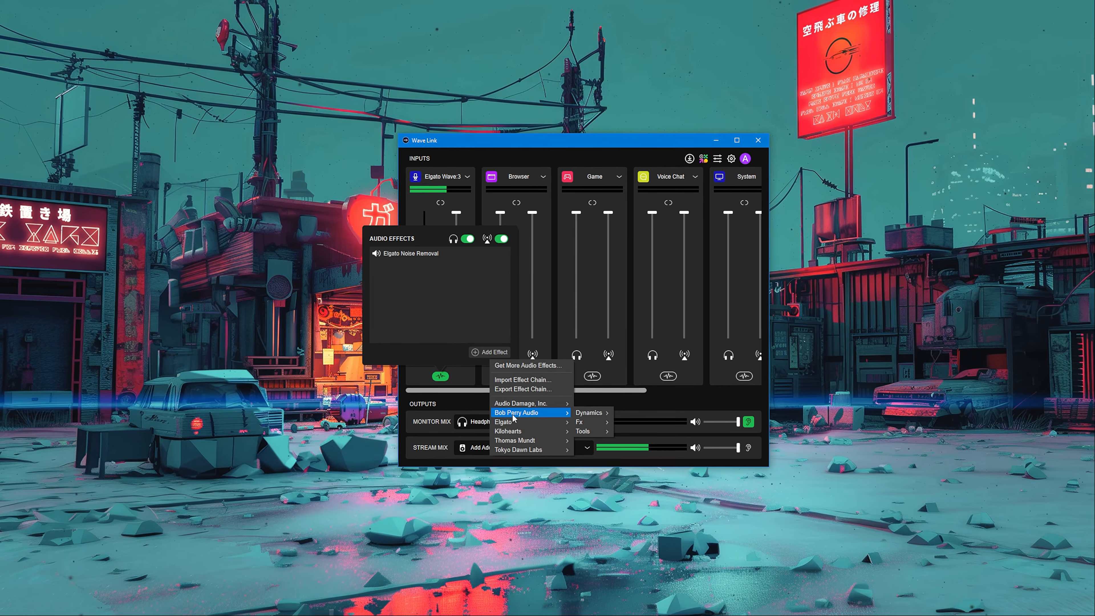
{"action": "left_click", "coordinate": [602, 434]}
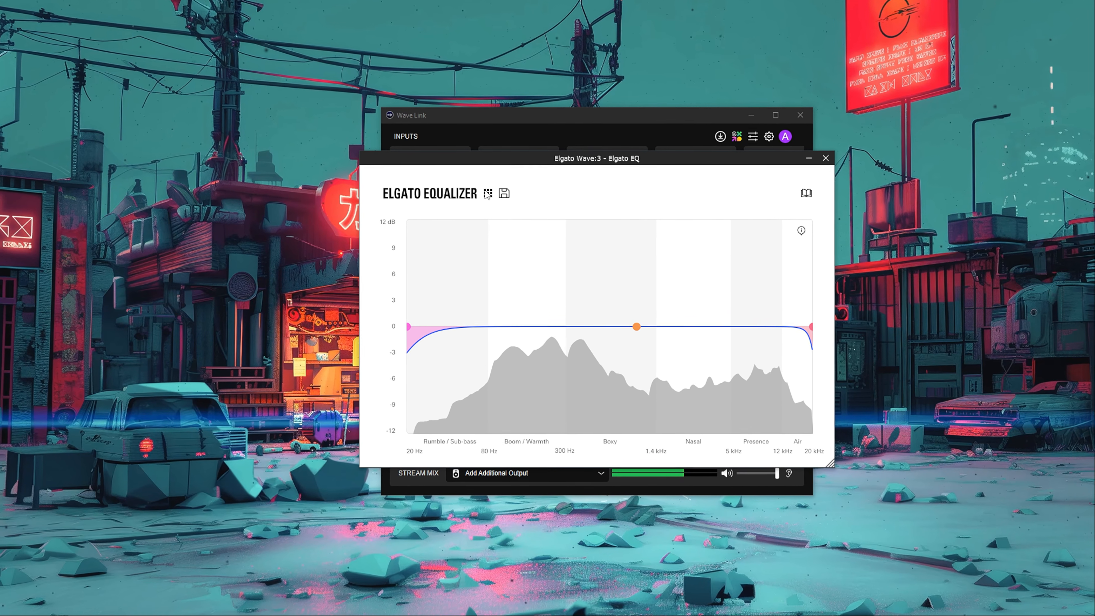
{"action": "left_click", "coordinate": [488, 194]}
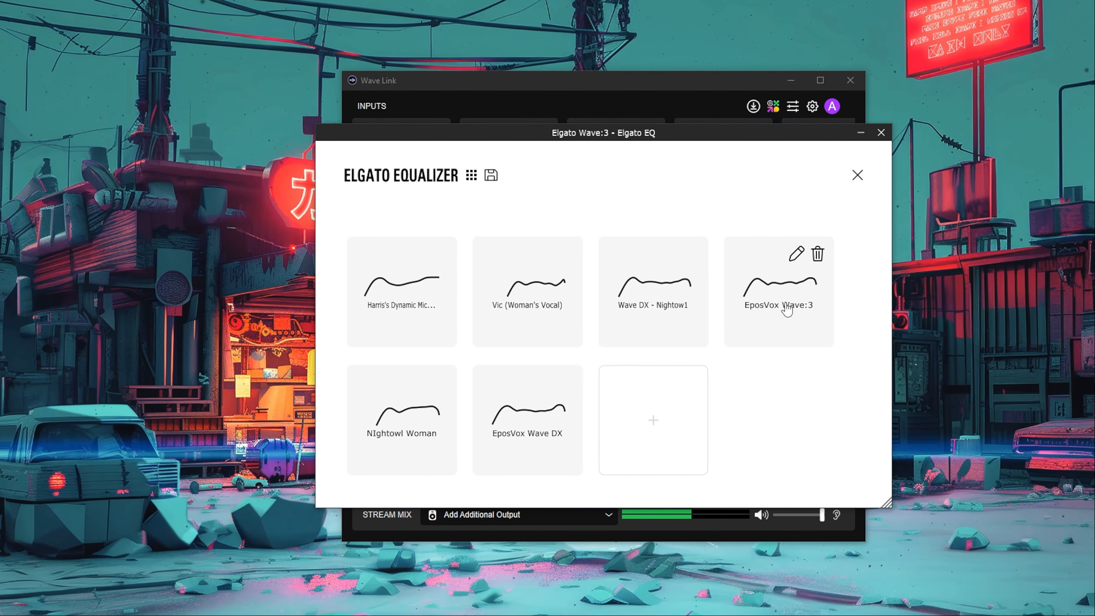
{"action": "left_click", "coordinate": [787, 308]}
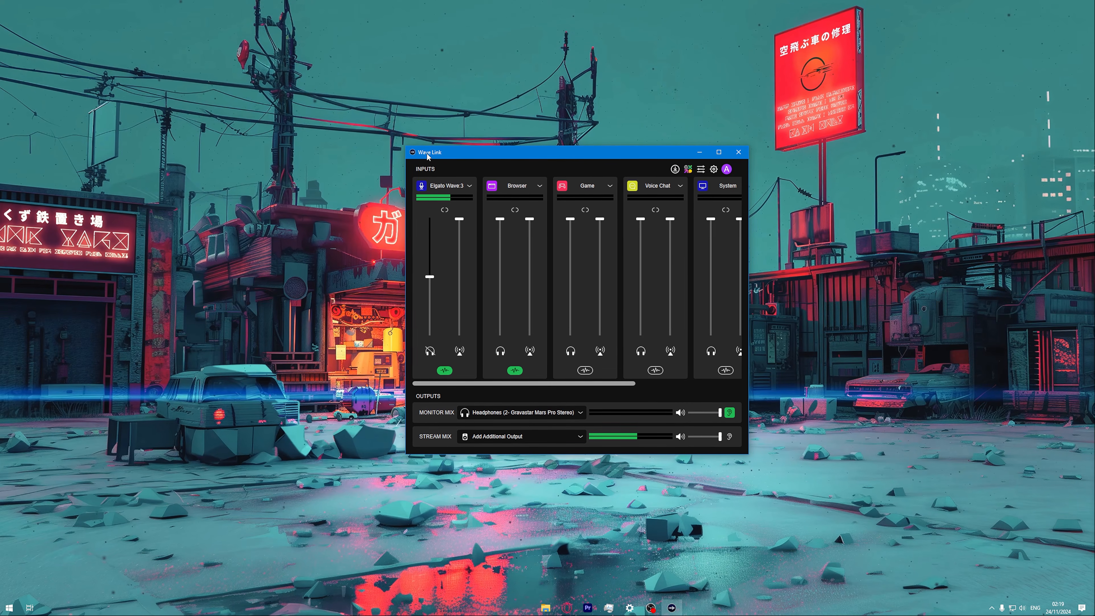
Add the Elgato Compressor effect to the Elgato Wave:3 input and skip its guided setup
{"action": "left_click", "coordinate": [445, 371]}
{"action": "left_click", "coordinate": [483, 350]}
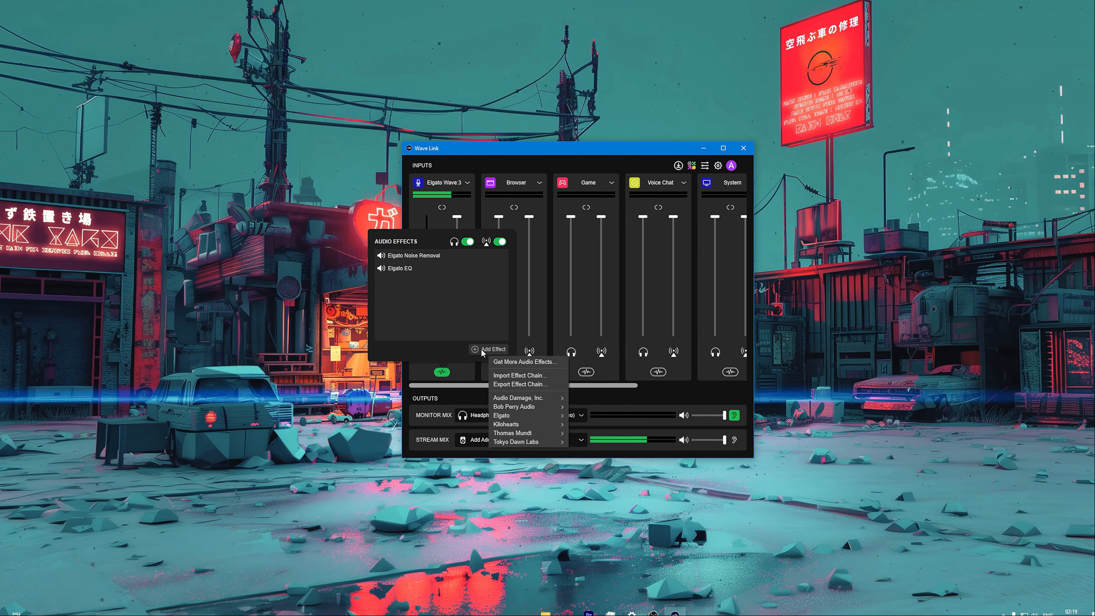
{"action": "mouse_move", "coordinate": [517, 415]}
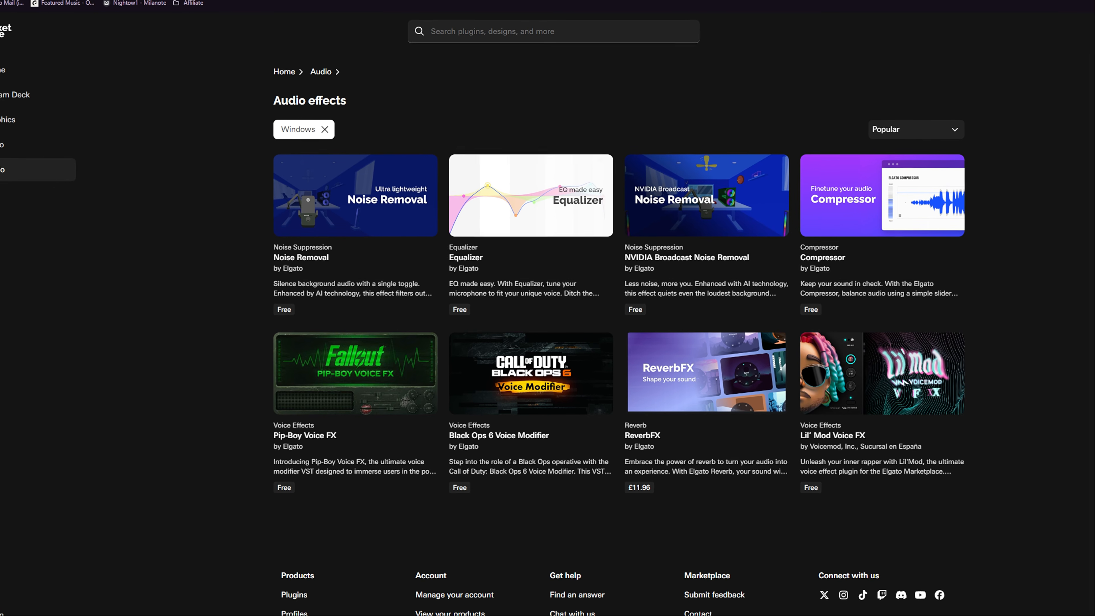
{"action": "mouse_move", "coordinate": [887, 179]}
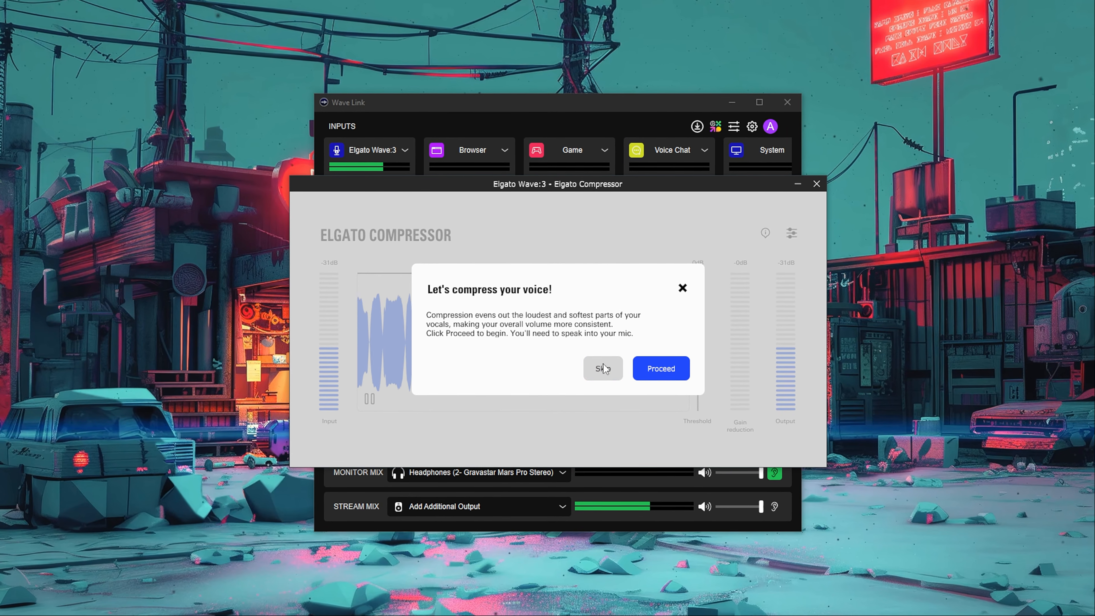
{"action": "left_click", "coordinate": [604, 367]}
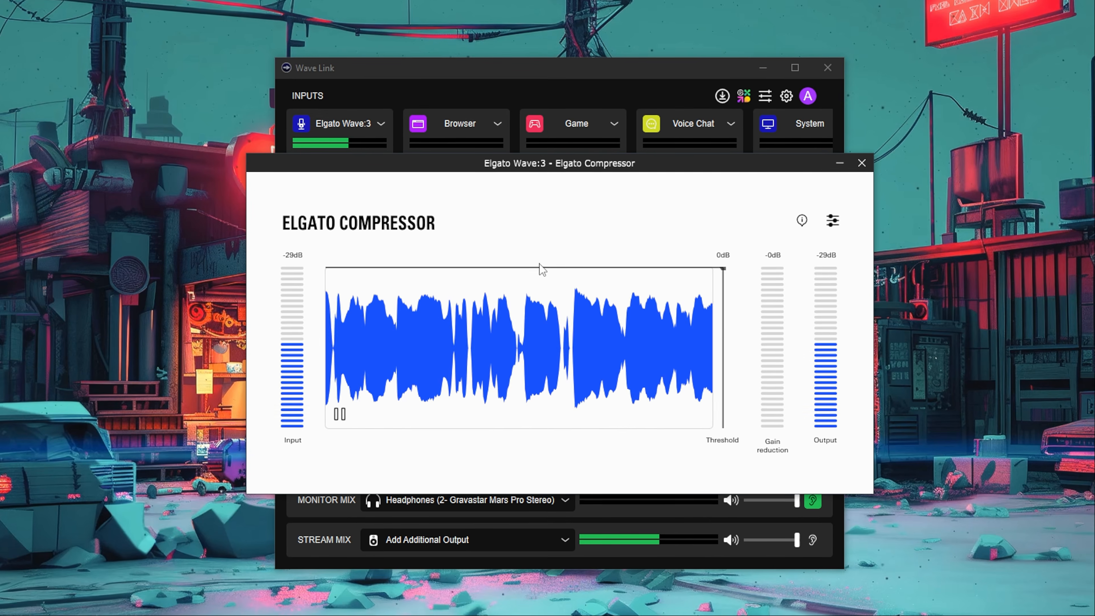
Set the compressor's threshold to -21 dB and switch its advanced settings from Auto Makeup to manual gain
{"action": "left_click_drag", "start_coordinate": [540, 268], "coordinate": [536, 295]}
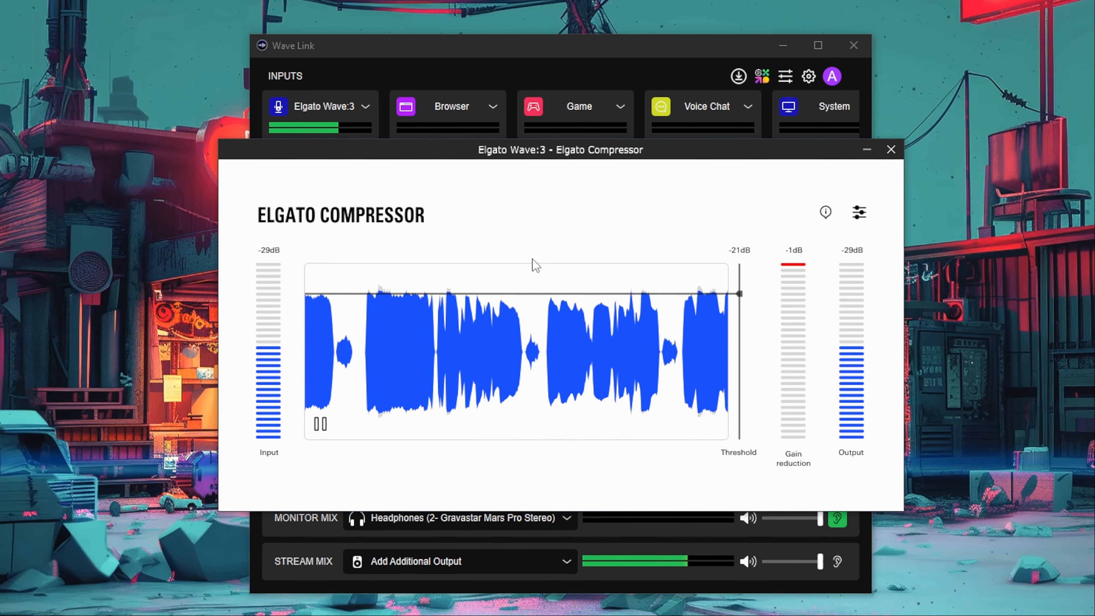
{"action": "left_click", "coordinate": [859, 212]}
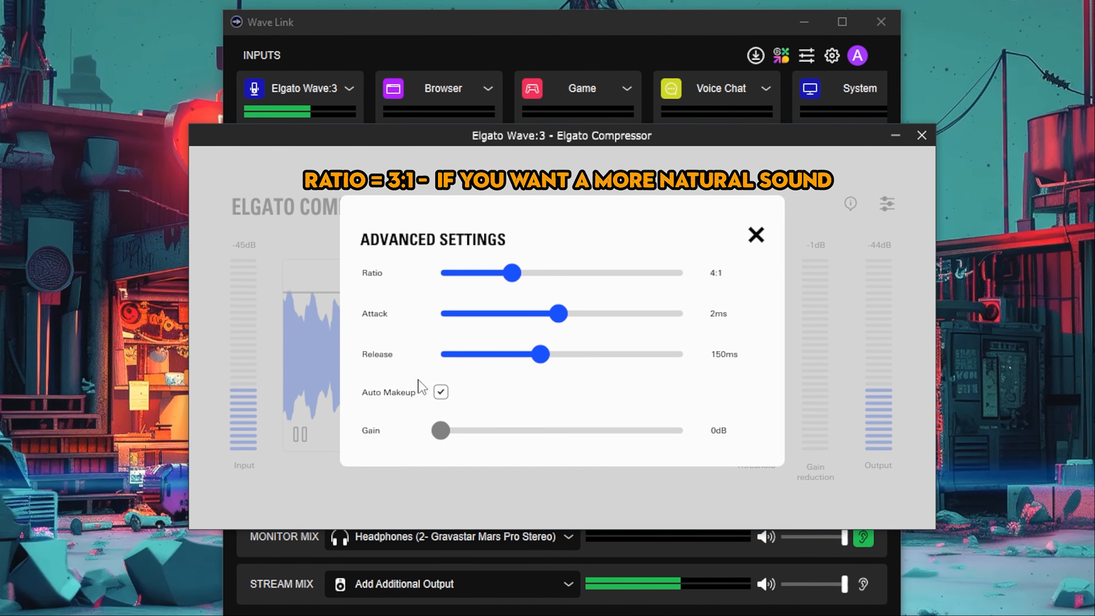
{"action": "left_click", "coordinate": [441, 392]}
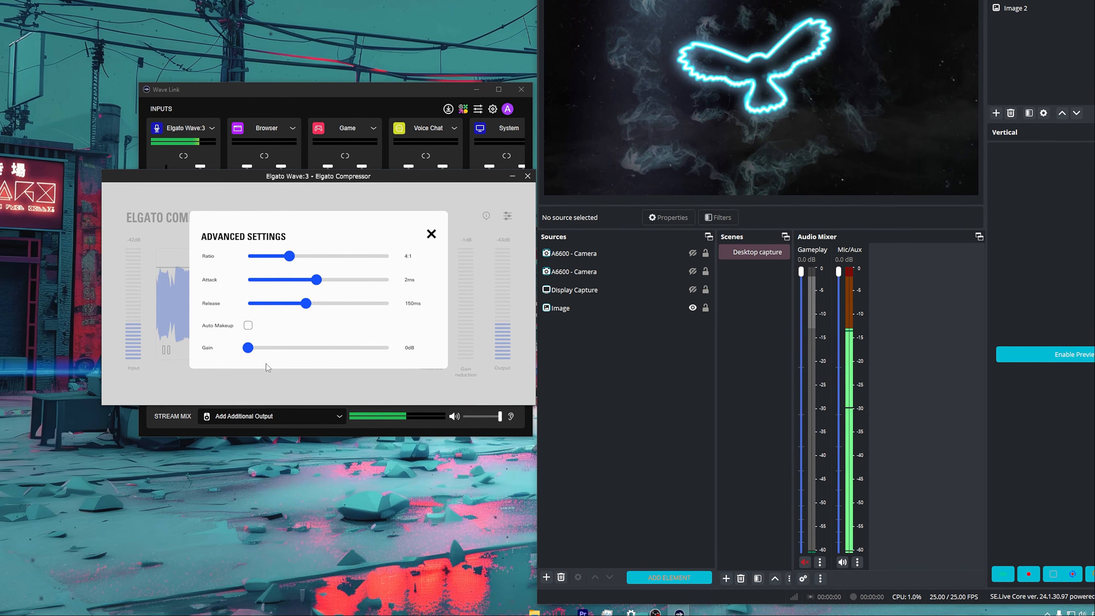
{"action": "left_click_drag", "start_coordinate": [245, 345], "coordinate": [245, 317]}
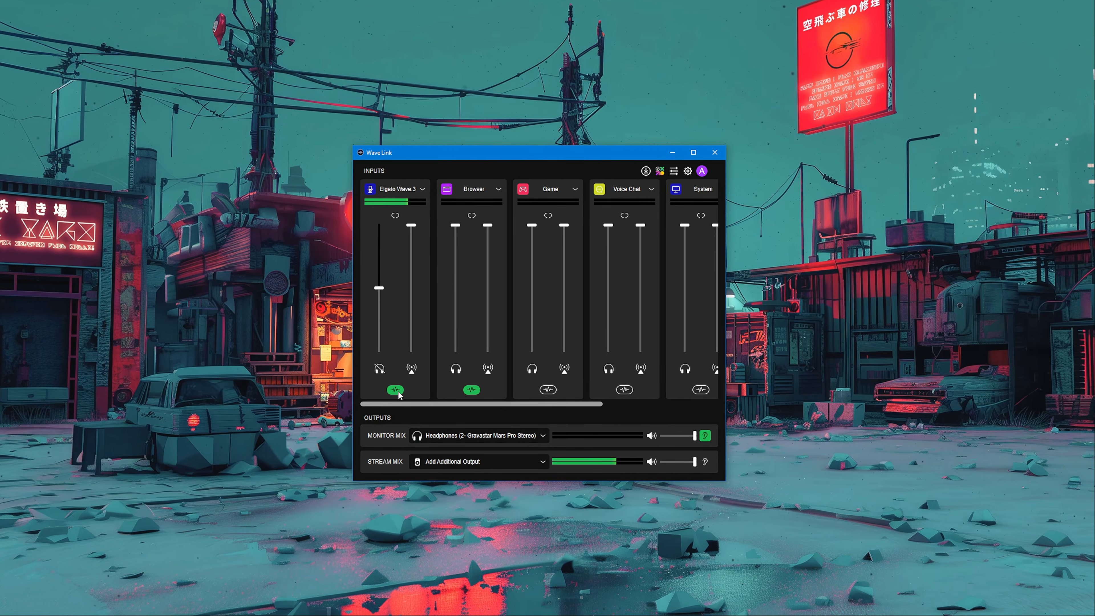
{"action": "left_click", "coordinate": [390, 391]}
{"action": "left_click", "coordinate": [437, 371]}
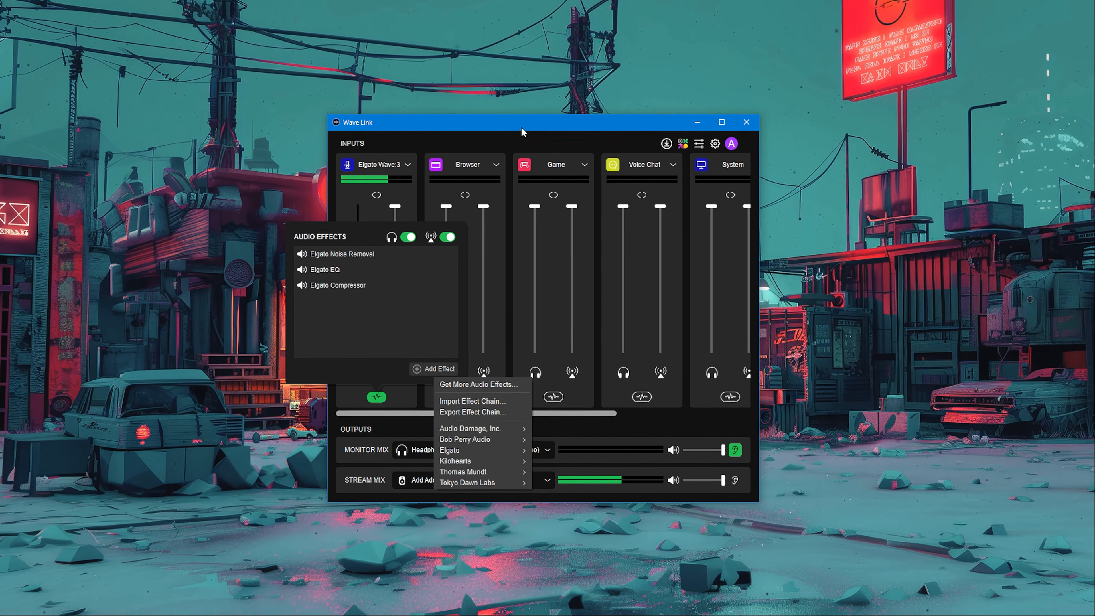
{"action": "left_click", "coordinate": [522, 128]}
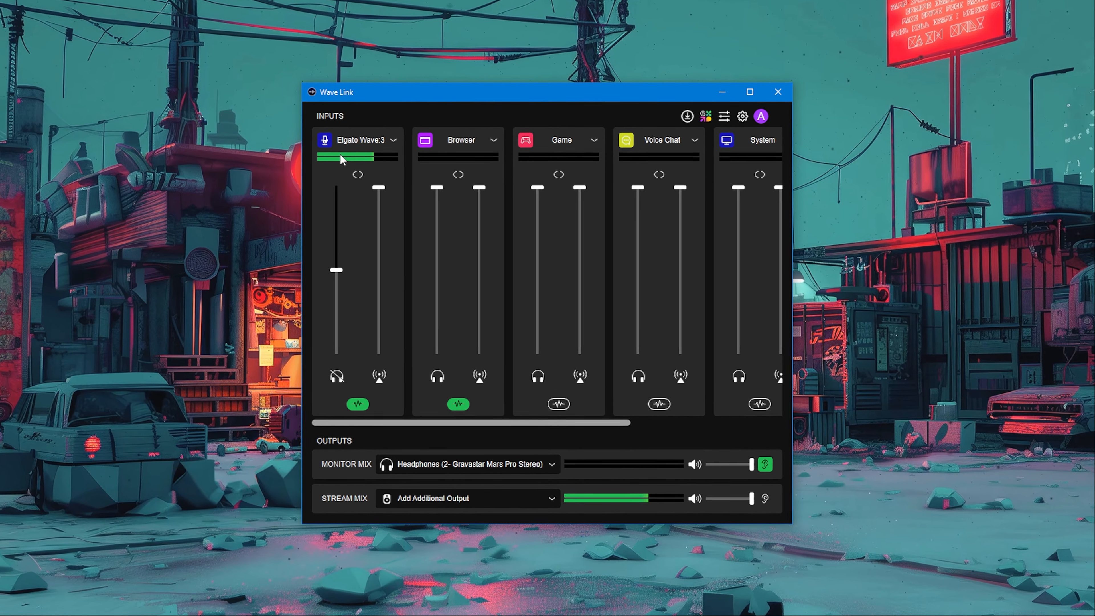
Enable Clipguard in the Elgato Wave:3 input's audio enhancements
{"action": "left_click", "coordinate": [388, 133]}
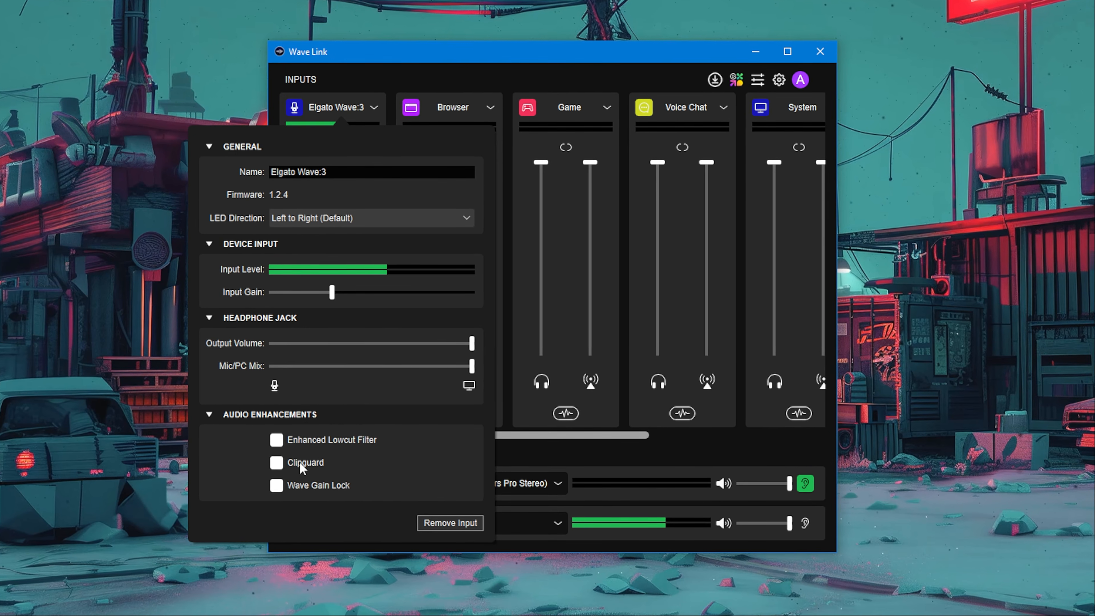
{"action": "left_click", "coordinate": [286, 460]}
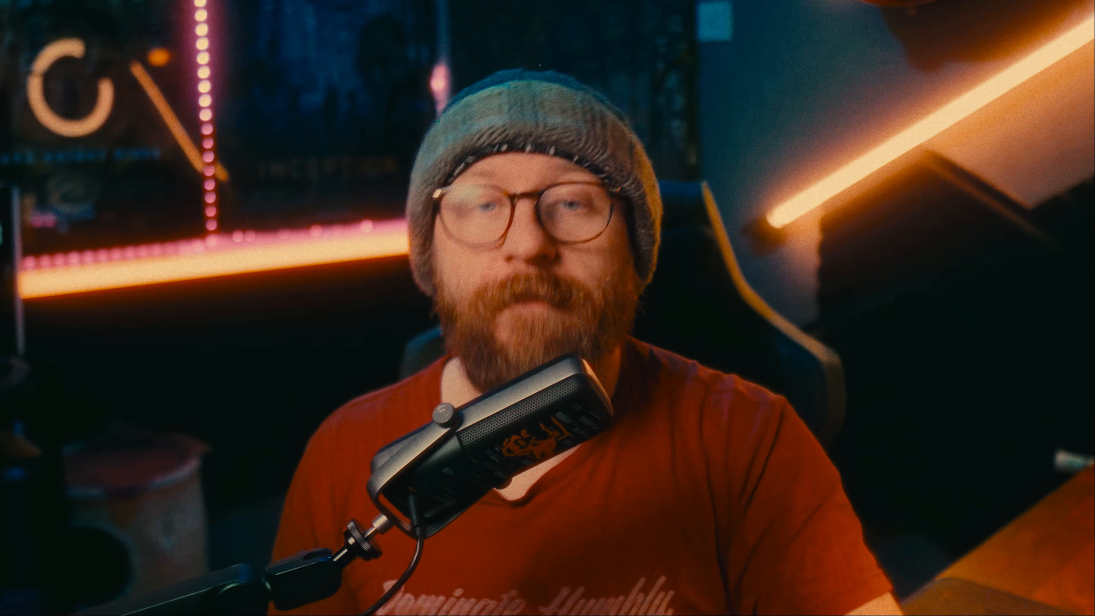